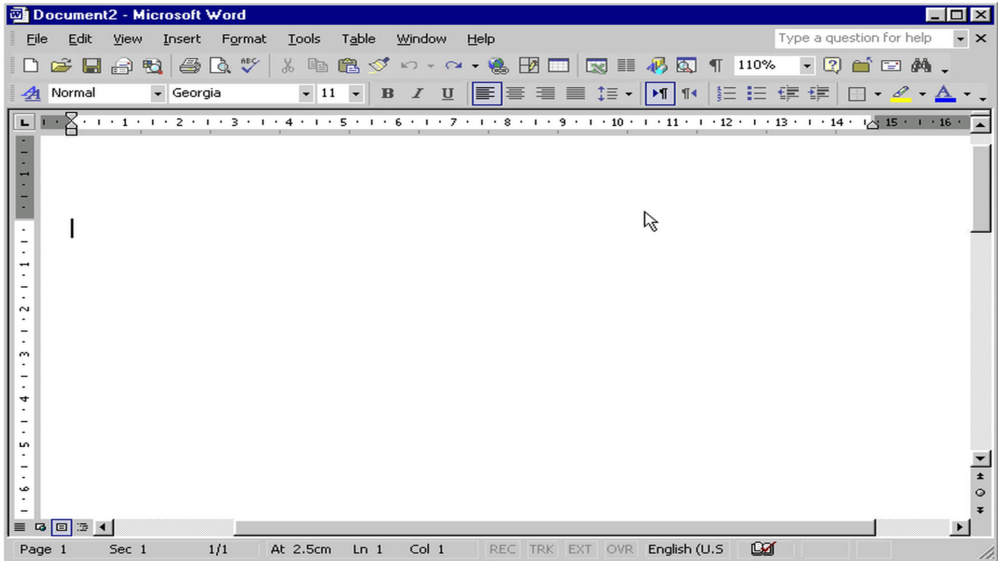
Insert a 4x4 Excel worksheet and drag it taller so rows 1–8 show.
{"action": "left_click", "coordinate": [605, 70]}
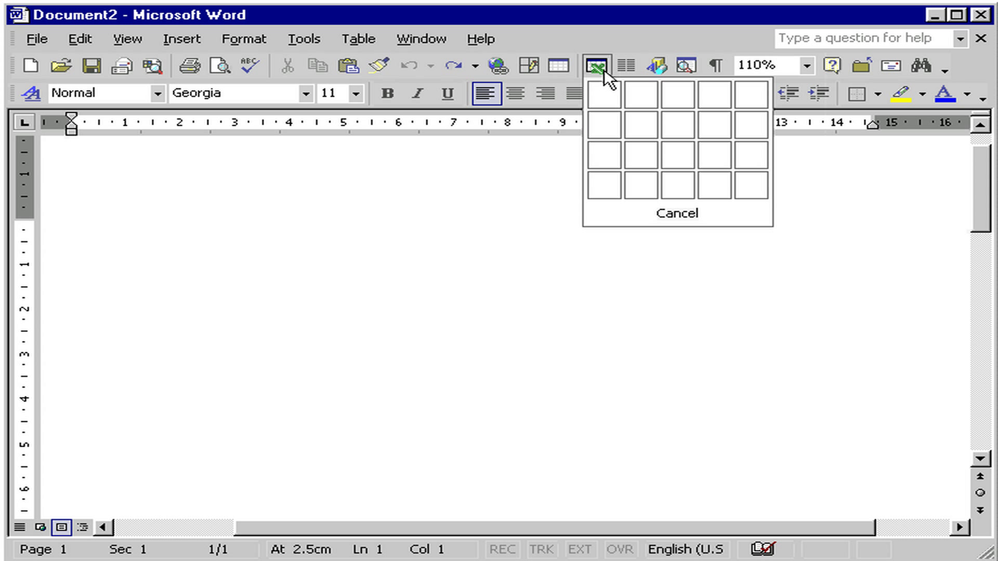
{"action": "left_click", "coordinate": [715, 183]}
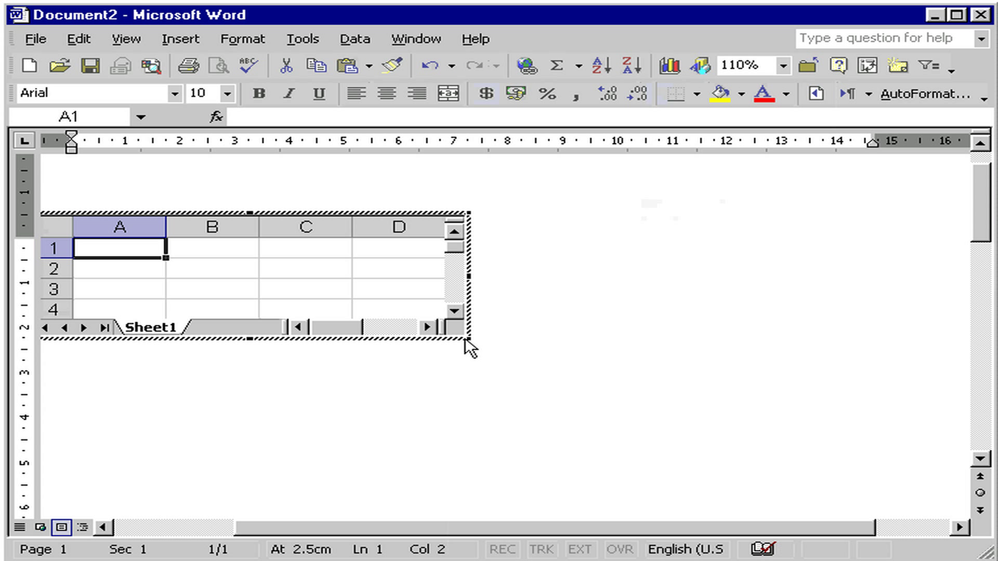
{"action": "left_click_drag", "start_coordinate": [466, 341], "coordinate": [468, 421]}
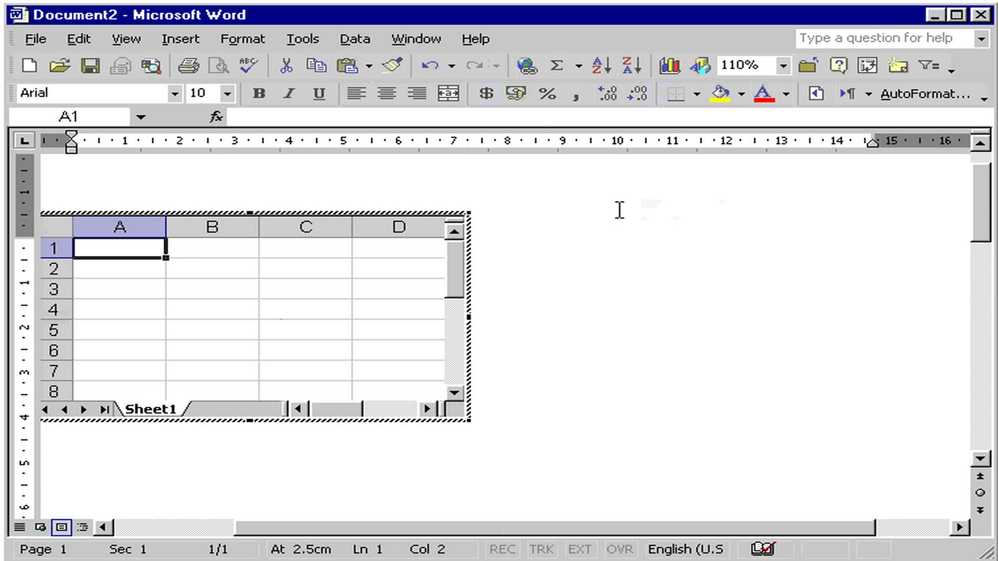
Enter jan in A1 and fill the month series down to jun in A6.
{"action": "type", "text": "ja"}
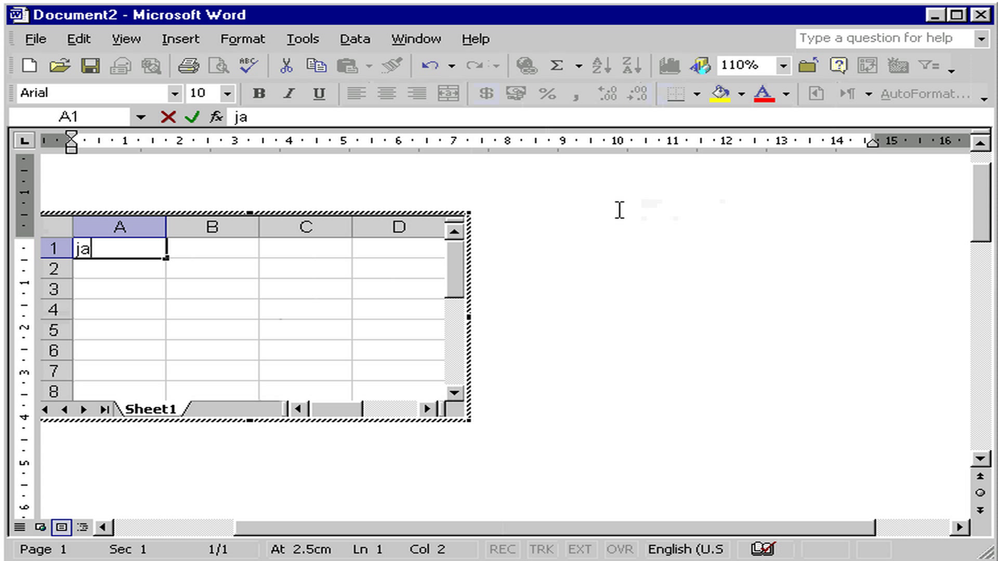
{"action": "type", "text": "n"}
{"action": "left_click_drag", "start_coordinate": [170, 259], "coordinate": [163, 361]}
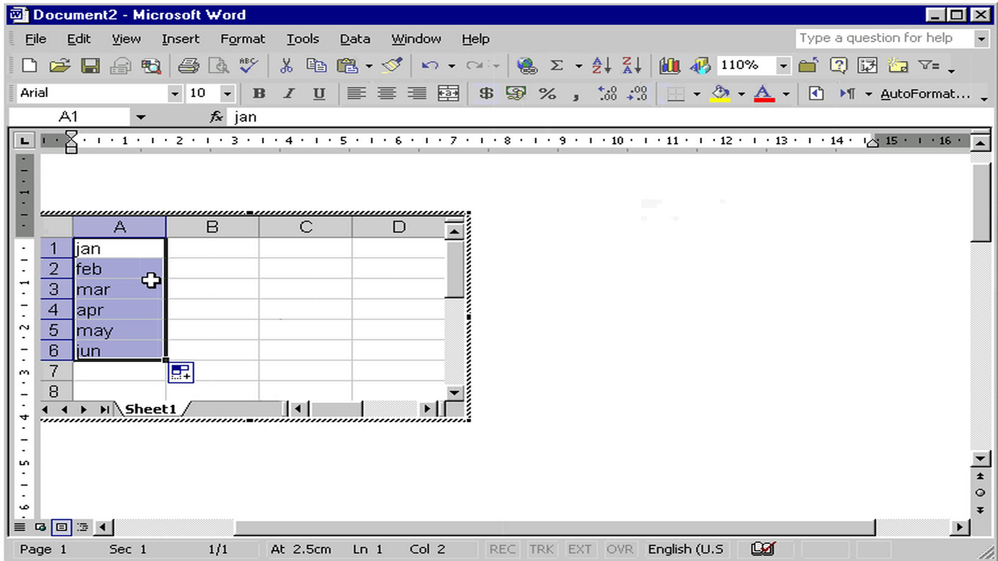
{"action": "left_click", "coordinate": [233, 249]}
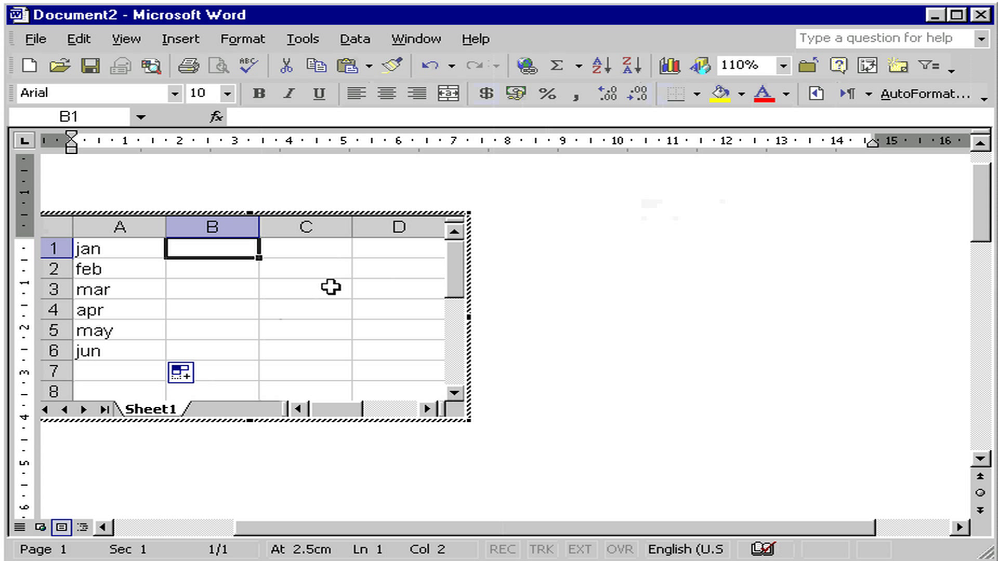
Enter 125, 789, 254 and 159 into cells B1 through B4.
{"action": "type", "text": "125"}
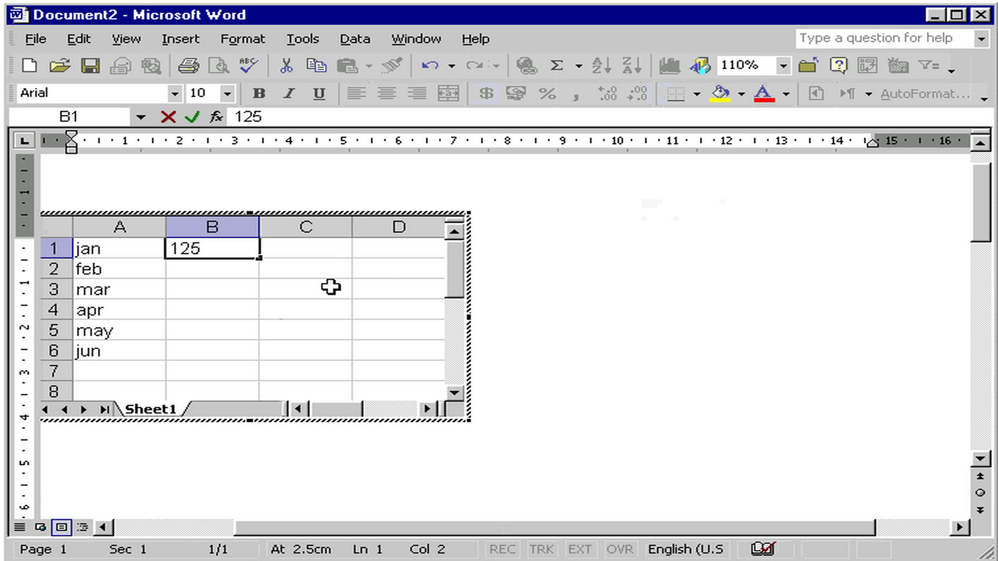
{"action": "key", "text": "Return"}
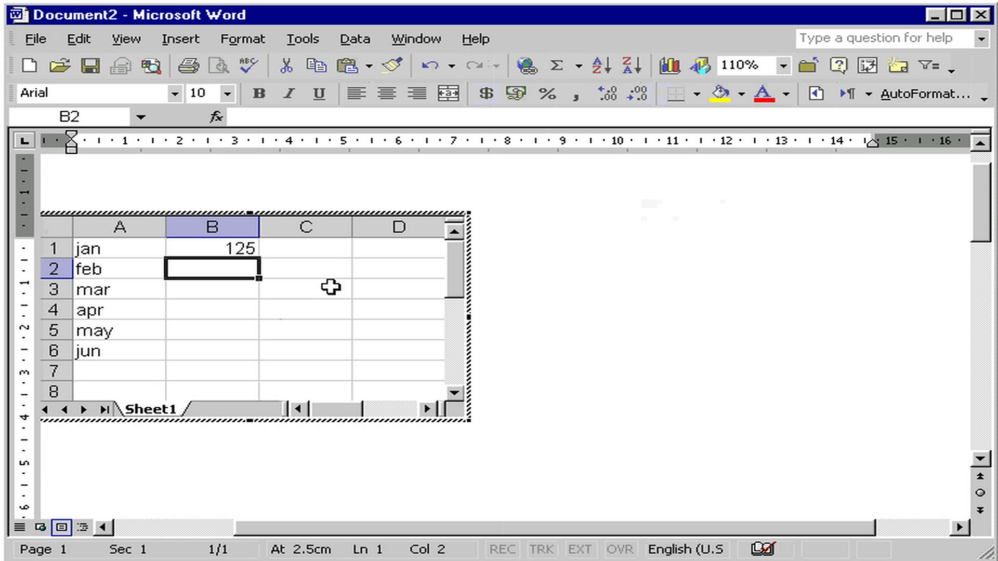
{"action": "type", "text": "789"}
{"action": "key", "text": "Return"}
{"action": "type", "text": "254"}
{"action": "key", "text": "Return"}
{"action": "type", "text": "159"}
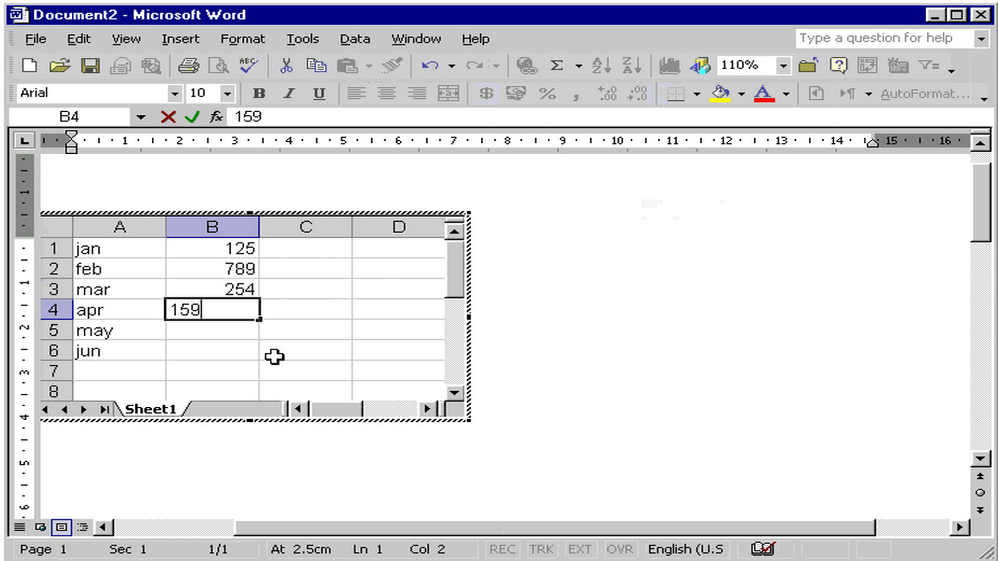
{"action": "left_click", "coordinate": [180, 331]}
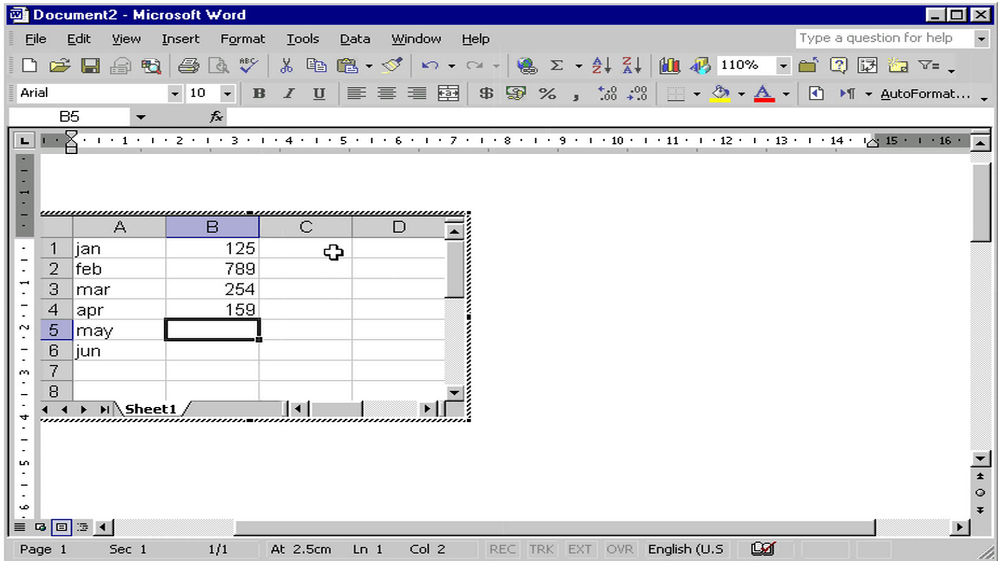
Put an AutoSum =SUM(B2:B4) total in B5 and apply currency formatting.
{"action": "left_click", "coordinate": [556, 65]}
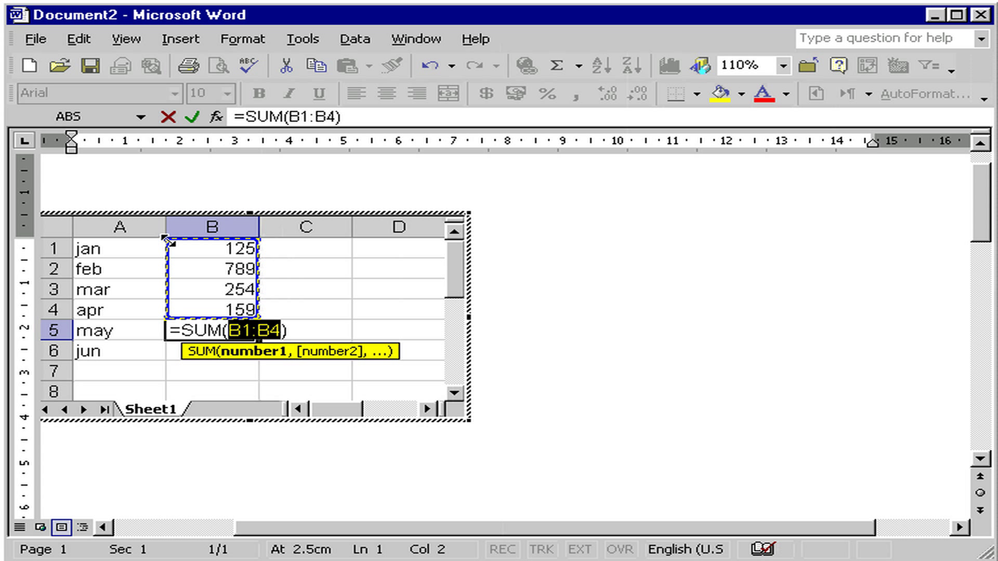
{"action": "left_click_drag", "start_coordinate": [166, 239], "coordinate": [167, 265]}
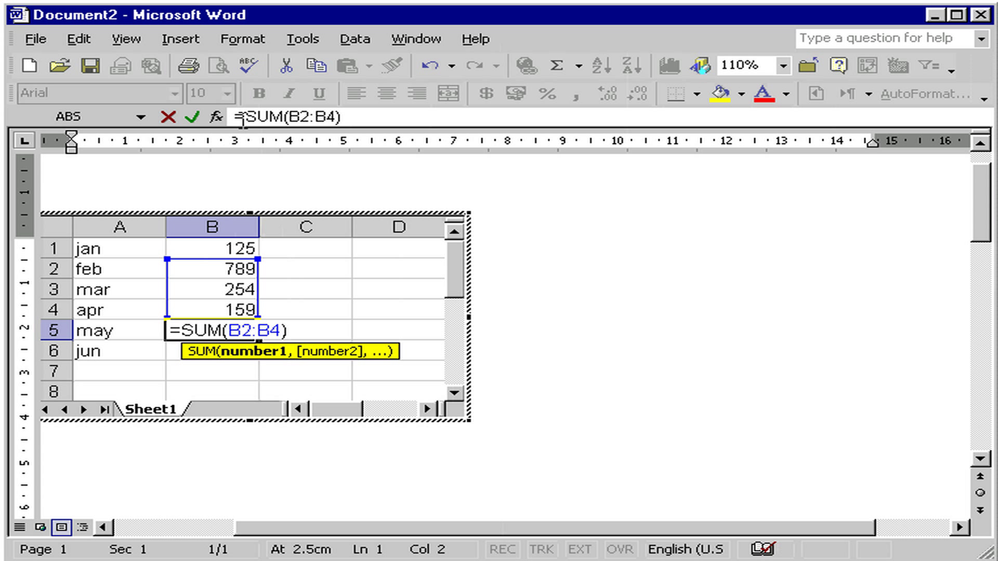
{"action": "left_click", "coordinate": [197, 120]}
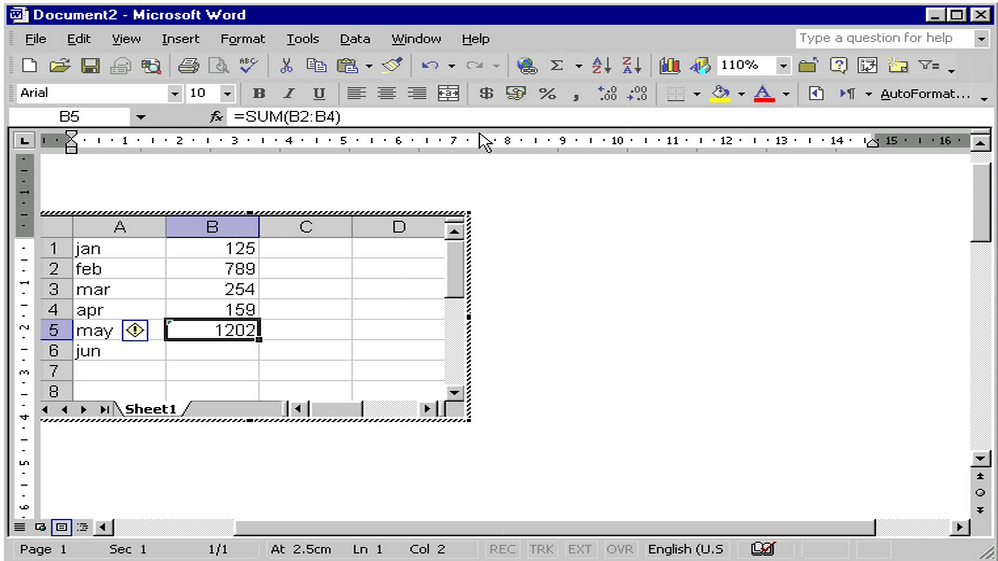
{"action": "left_click", "coordinate": [485, 94]}
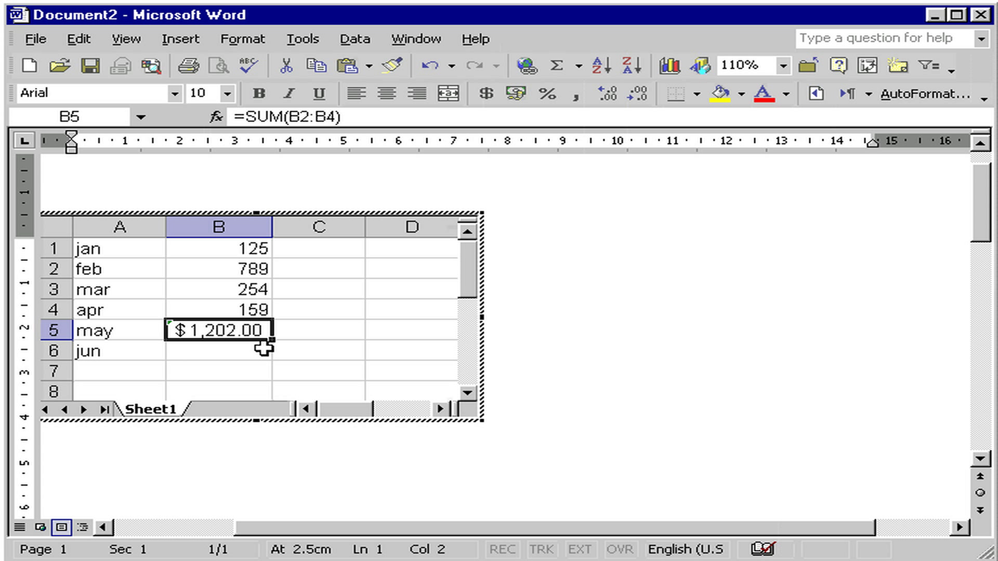
Decrease the decimal places displayed in the B5 currency total.
{"action": "left_click", "coordinate": [630, 93]}
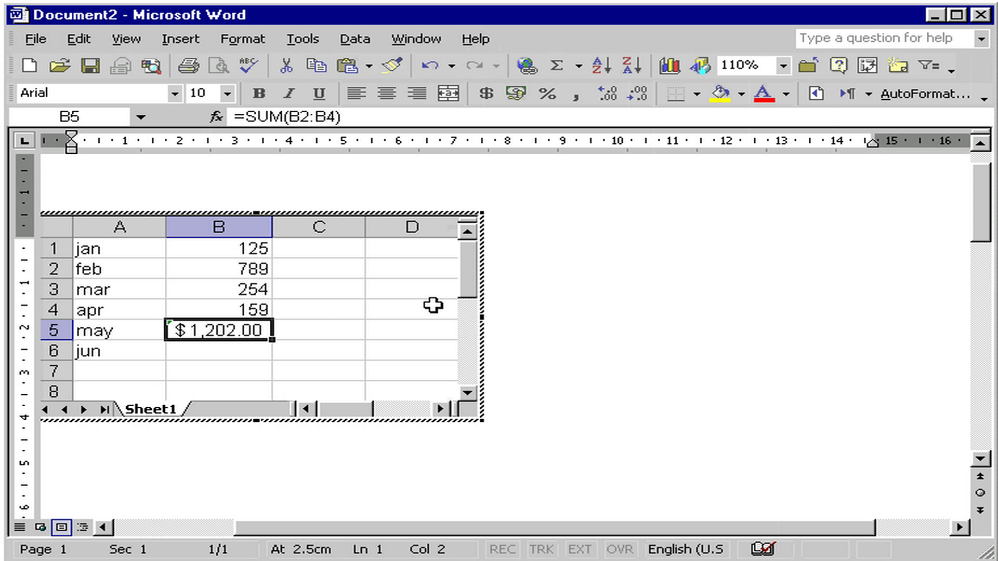
Resize column C wide enough to show 45455, then exit the worksheet.
{"action": "left_click_drag", "start_coordinate": [365, 227], "coordinate": [316, 239]}
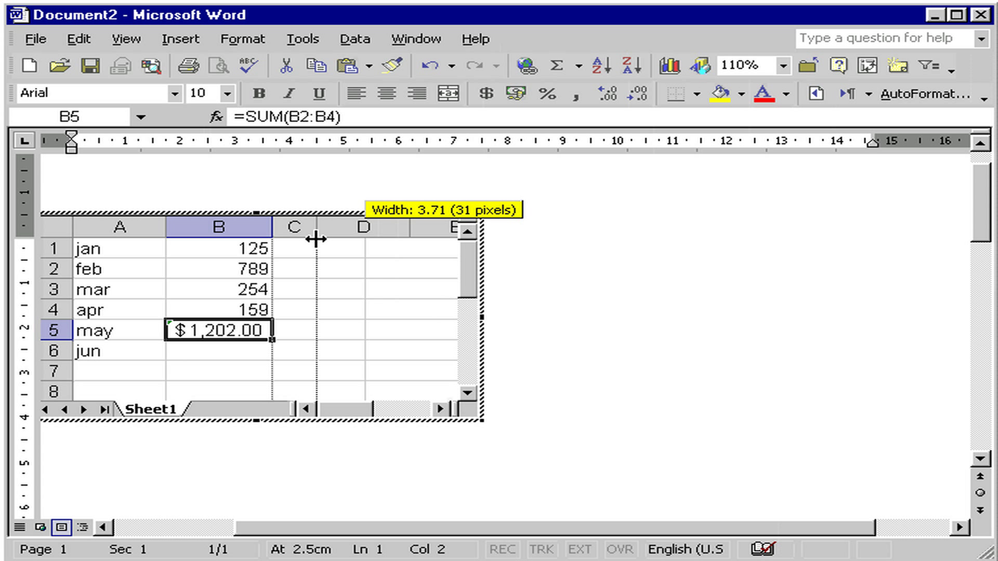
{"action": "left_click_drag", "start_coordinate": [316, 239], "coordinate": [309, 239]}
{"action": "left_click", "coordinate": [309, 266]}
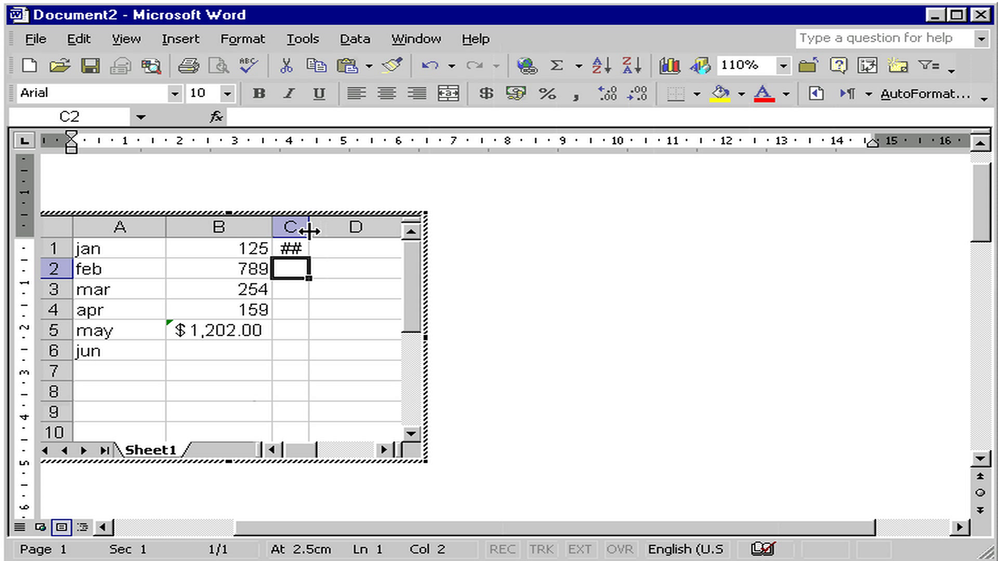
{"action": "left_click_drag", "start_coordinate": [309, 230], "coordinate": [379, 231]}
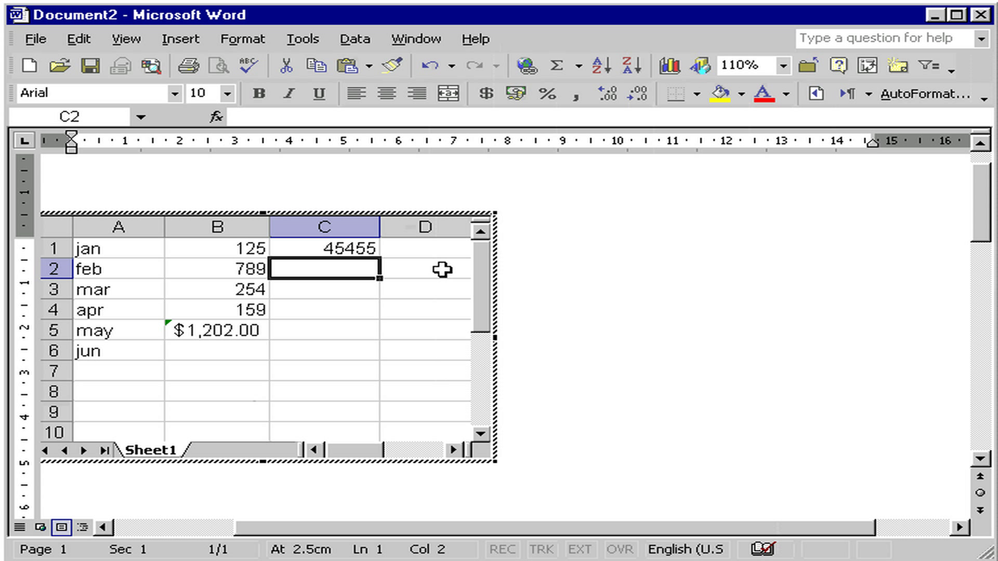
{"action": "left_click", "coordinate": [581, 270]}
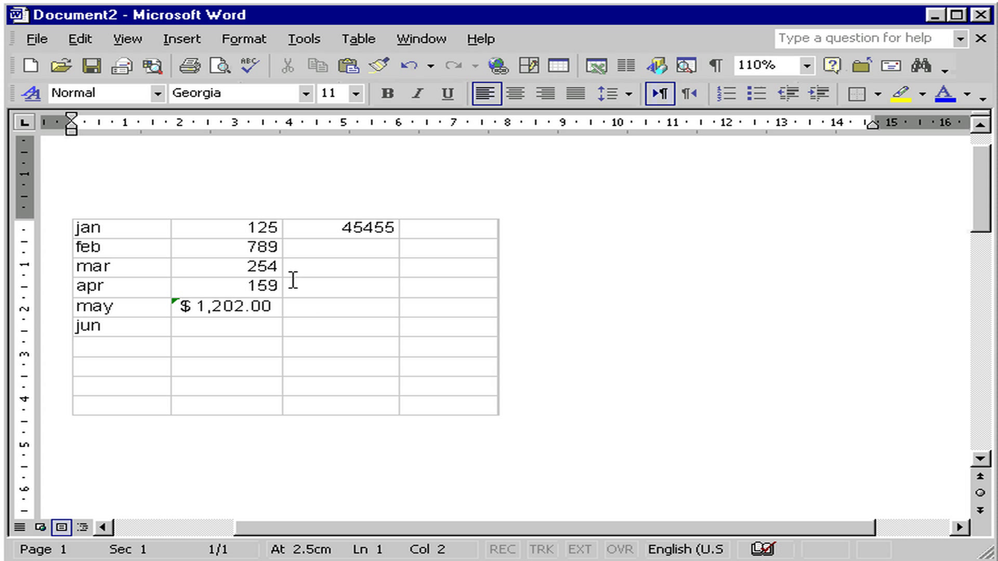
Delete jun from cell A6 of the embedded worksheet.
{"action": "double_click", "coordinate": [322, 286]}
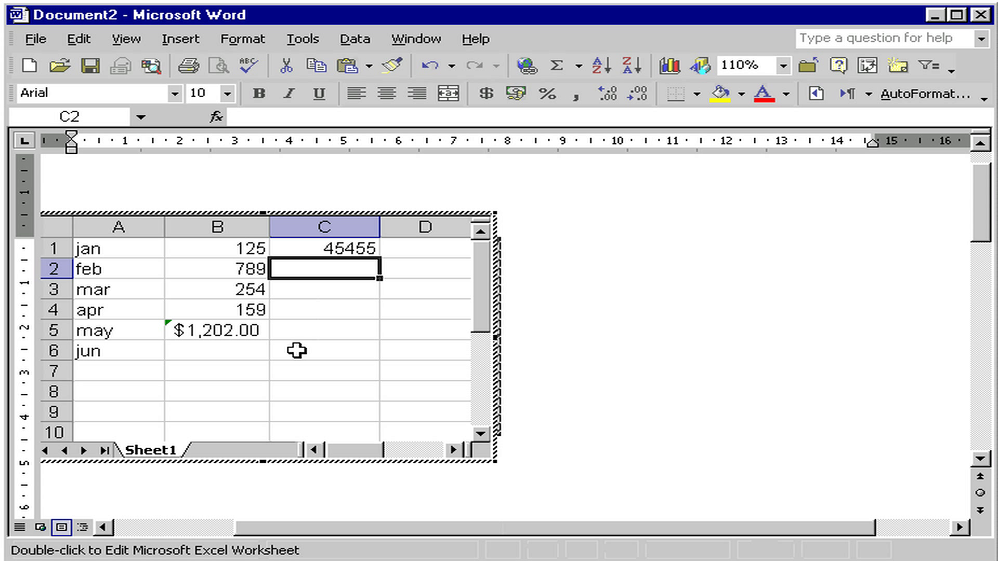
{"action": "left_click", "coordinate": [89, 354]}
{"action": "key", "text": "Delete"}
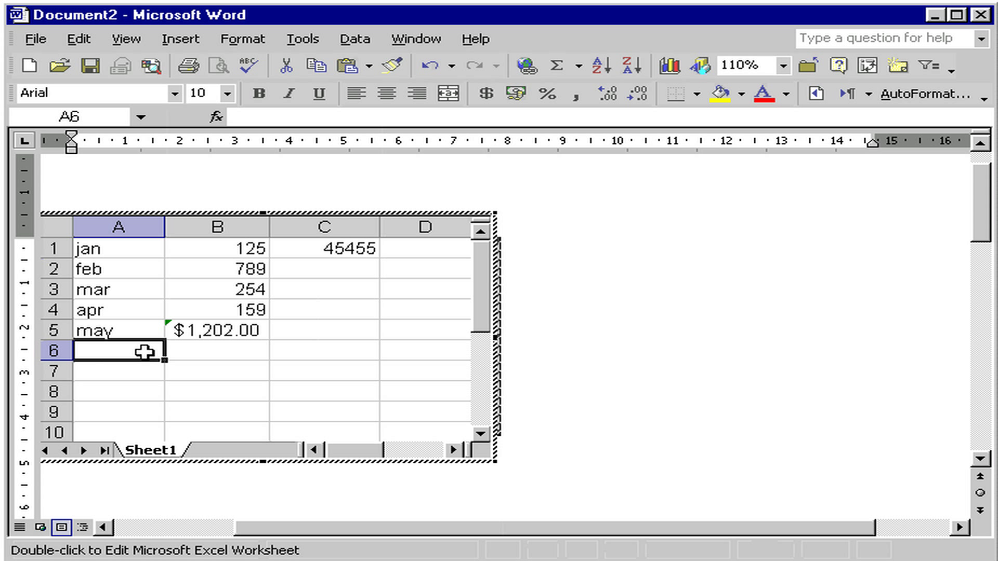
{"action": "left_click", "coordinate": [657, 374]}
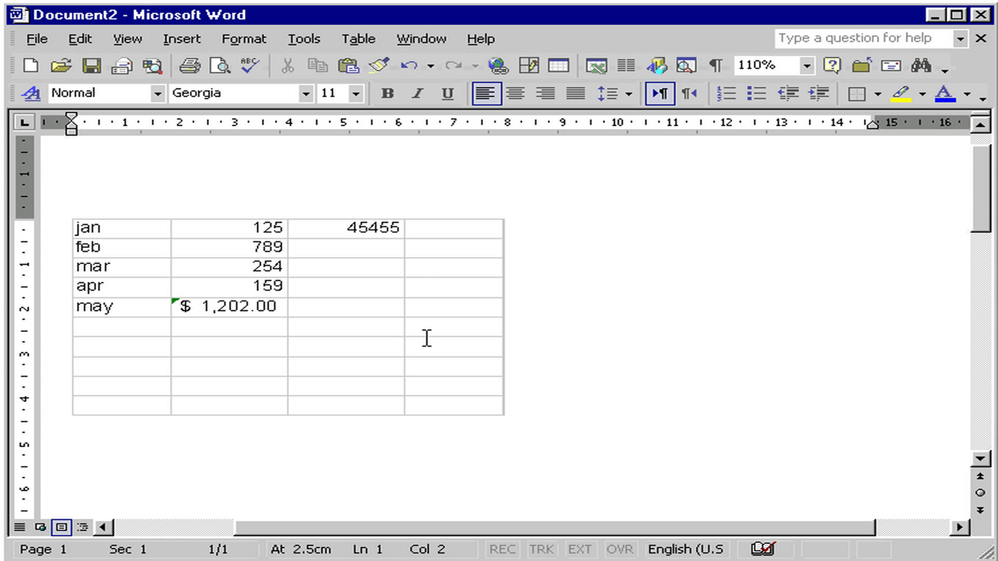
Shrink the embedded sheet so only rows 1–4, jan to apr, show.
{"action": "double_click", "coordinate": [314, 355]}
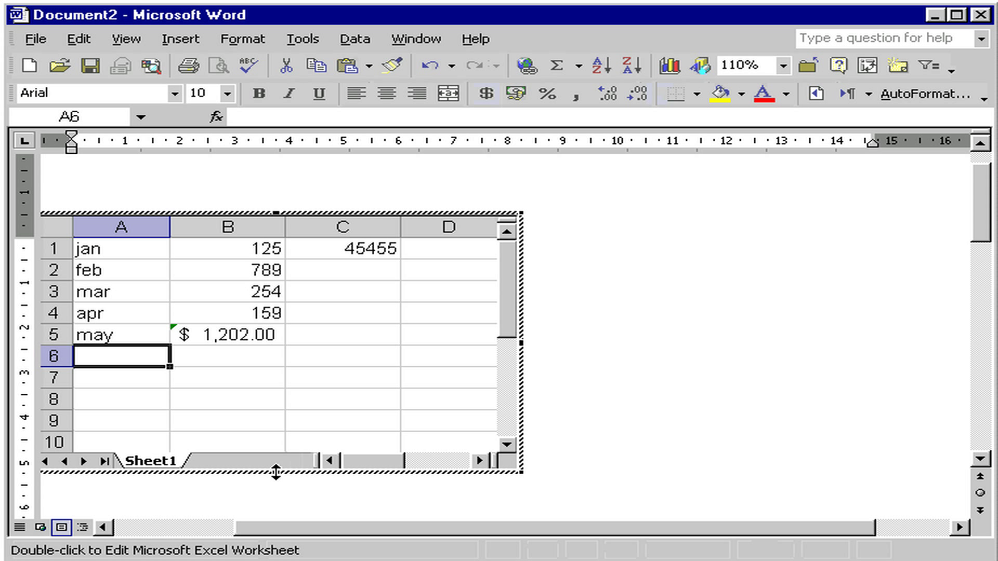
{"action": "left_click_drag", "start_coordinate": [275, 472], "coordinate": [281, 358]}
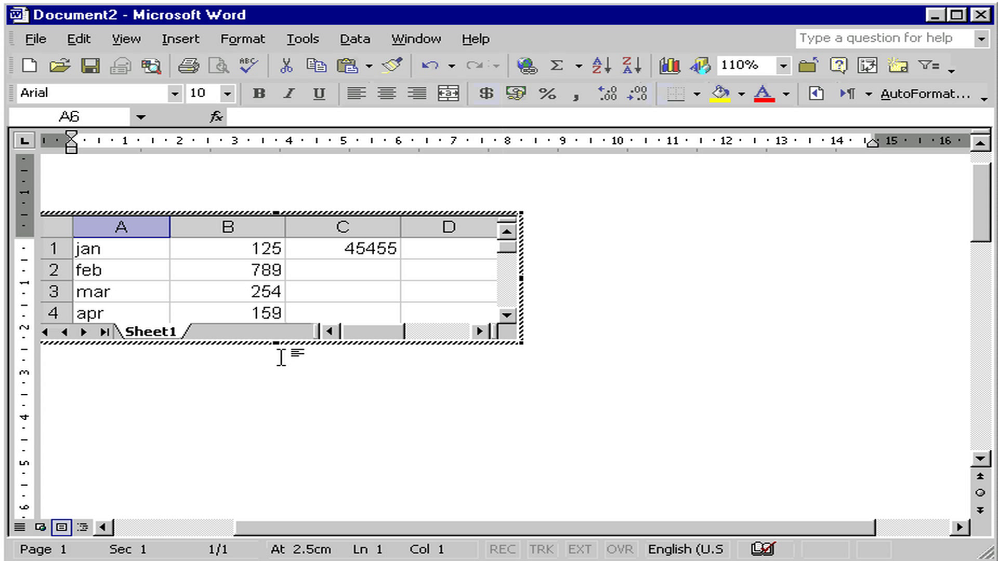
{"action": "left_click", "coordinate": [281, 357]}
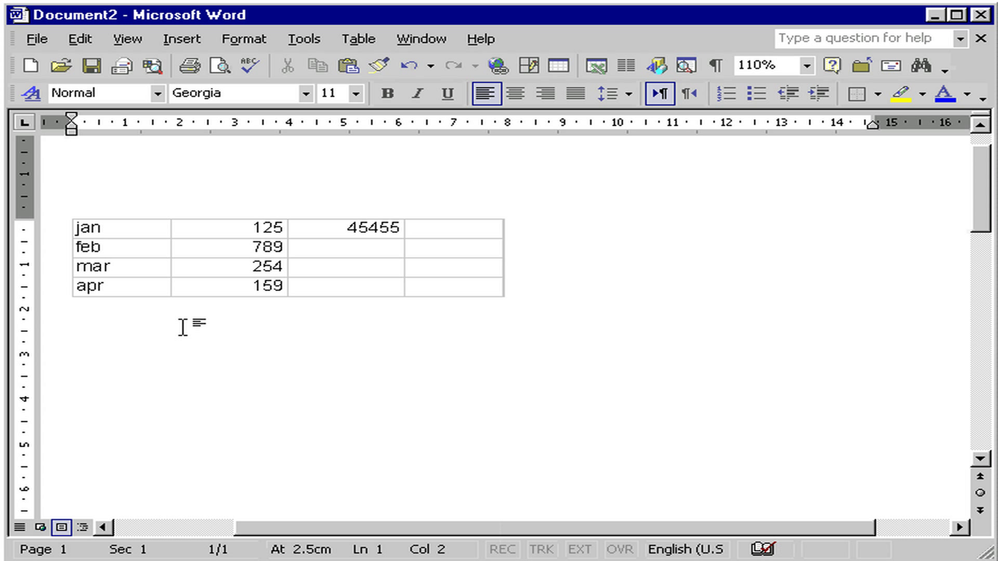